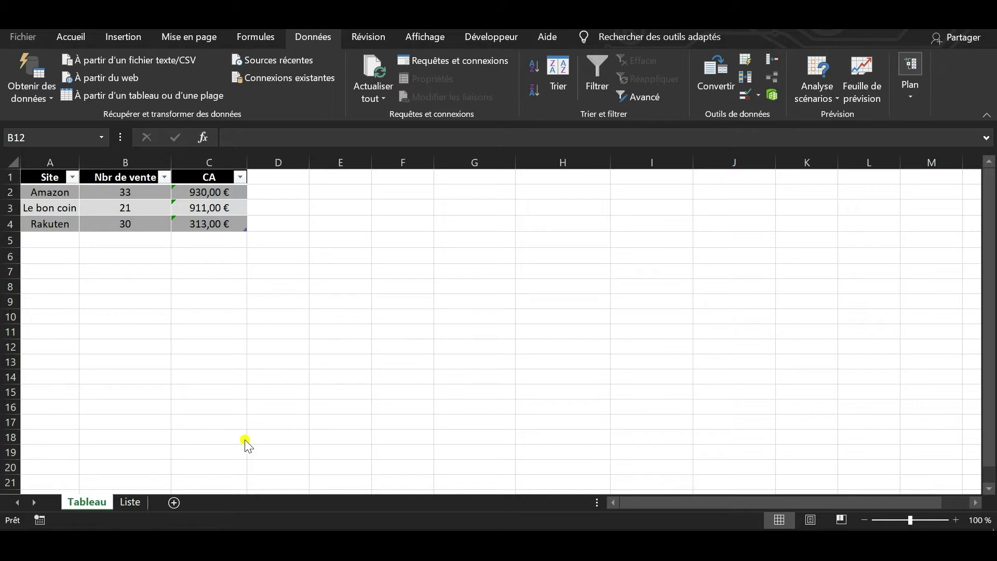
- Inspect the definition of the table's existing name, Tableau14, in the Name Manager
{"action": "left_click", "coordinate": [263, 42]}
{"action": "left_click", "coordinate": [263, 41]}
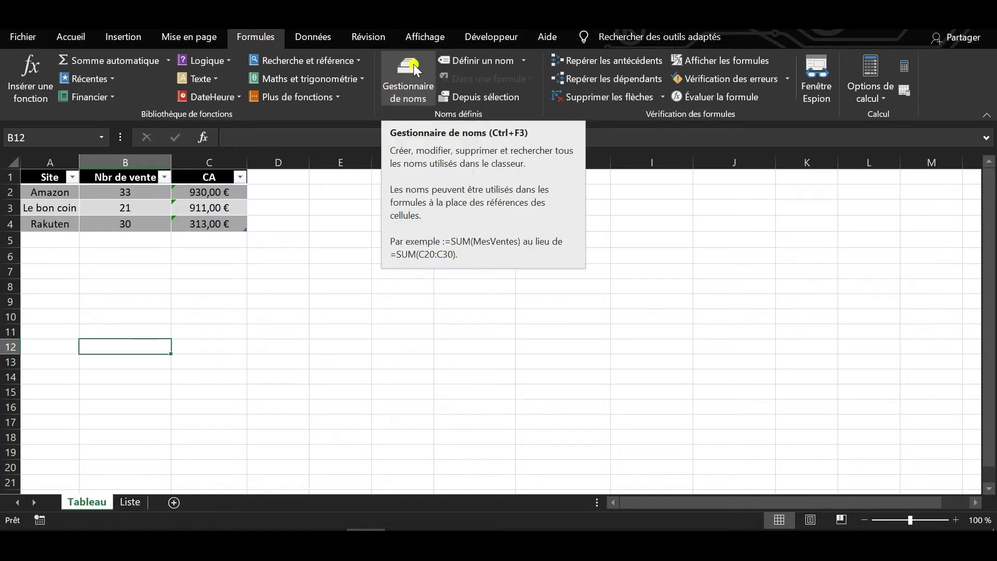
{"action": "left_click", "coordinate": [399, 88]}
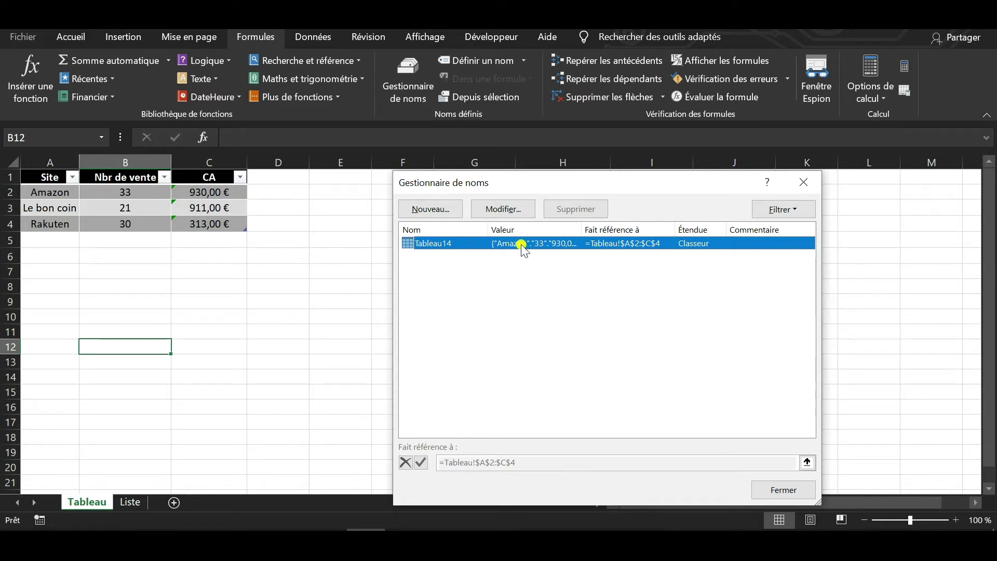
{"action": "double_click", "coordinate": [476, 243]}
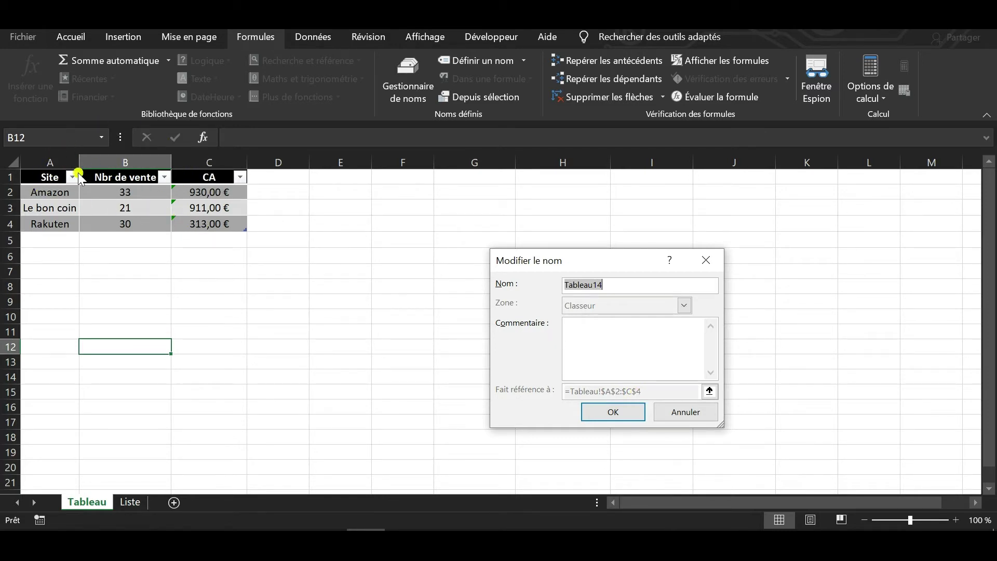
{"action": "left_click", "coordinate": [622, 415]}
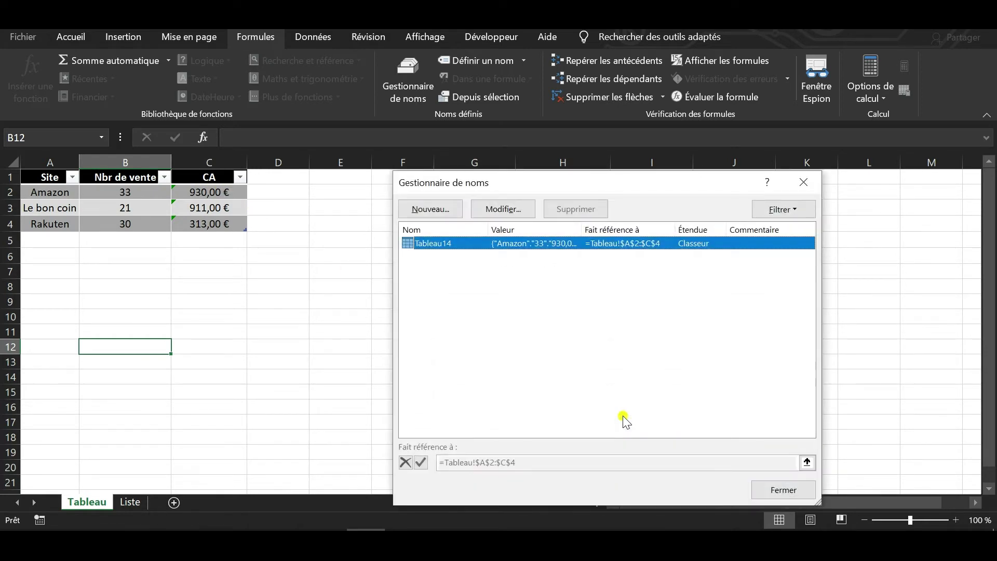
{"action": "left_click", "coordinate": [802, 182]}
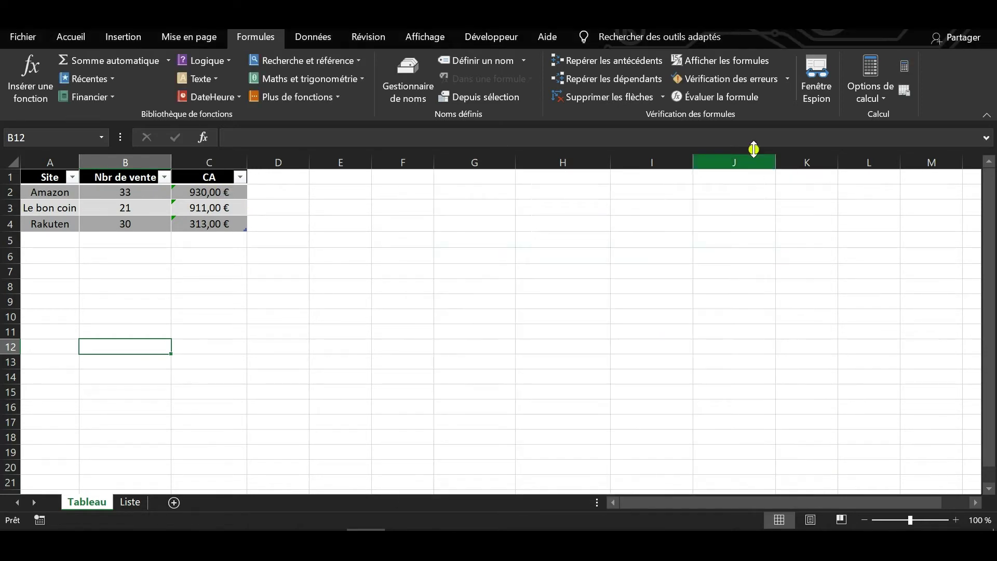
- Define the name Sites for cells A2:A4, the entries of the Site column
{"action": "left_click", "coordinate": [69, 38]}
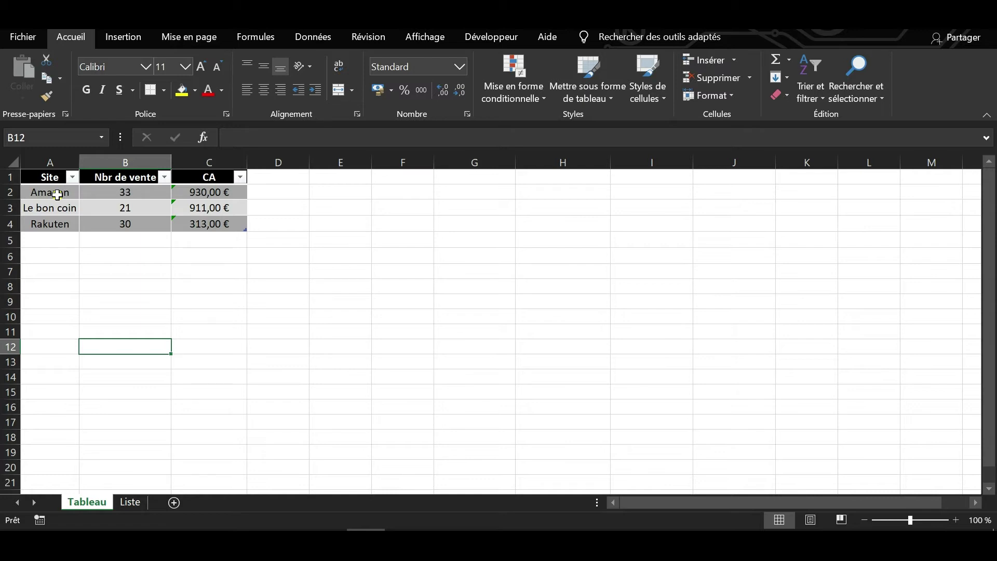
{"action": "left_click_drag", "start_coordinate": [57, 195], "coordinate": [58, 222]}
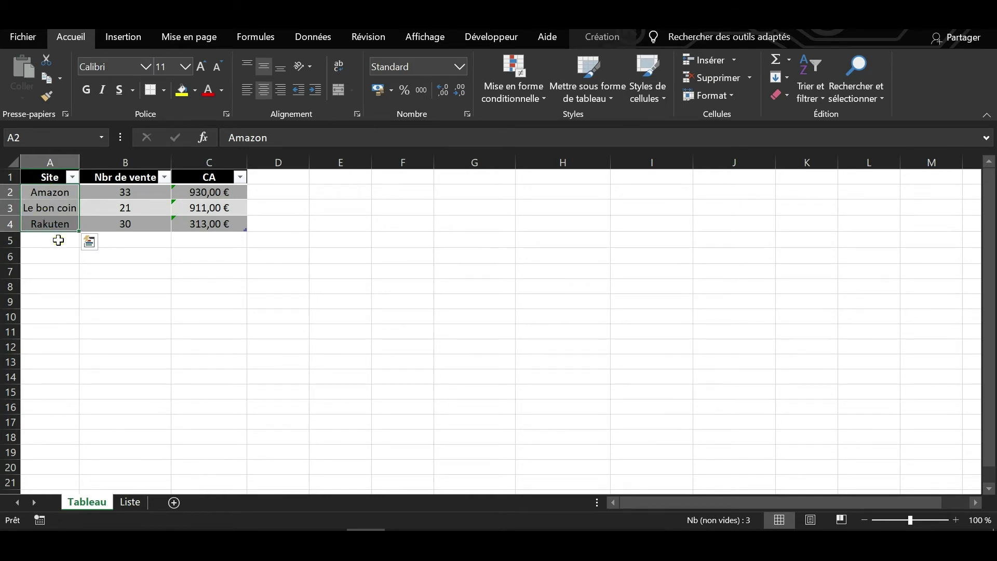
{"action": "left_click_drag", "start_coordinate": [54, 191], "coordinate": [52, 220]}
{"action": "left_click", "coordinate": [44, 138]}
{"action": "left_click", "coordinate": [43, 138]}
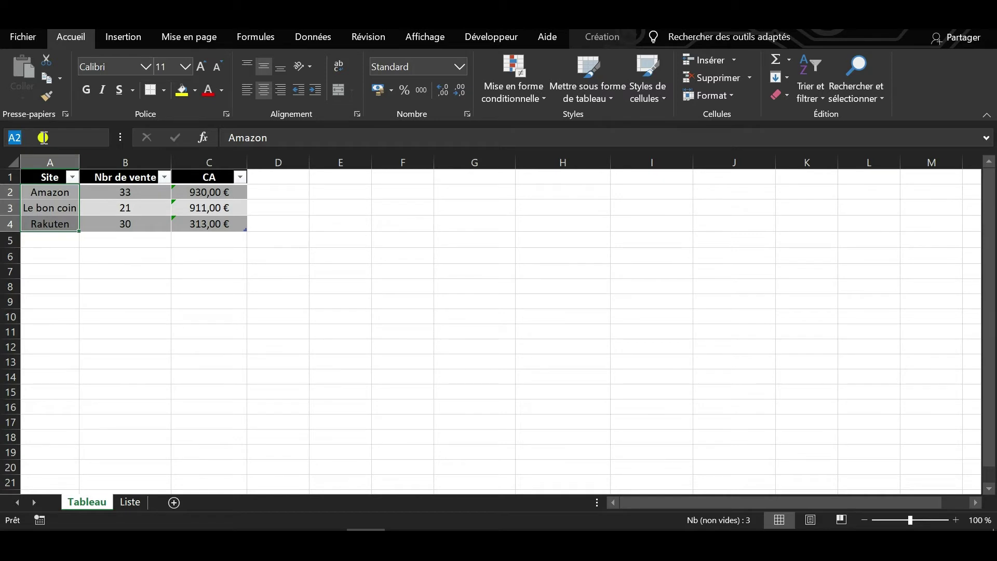
{"action": "type", "text": "sITE"}
{"action": "key", "text": "BackSpace"}
{"action": "key", "text": "BackSpace"}
{"action": "key", "text": "BackSpace"}
{"action": "key", "text": "Caps_Lock"}
{"action": "key", "text": "BackSpace"}
{"action": "type", "text": "Sites"}
{"action": "type", "text": "_"}
{"action": "left_click", "coordinate": [54, 138]}
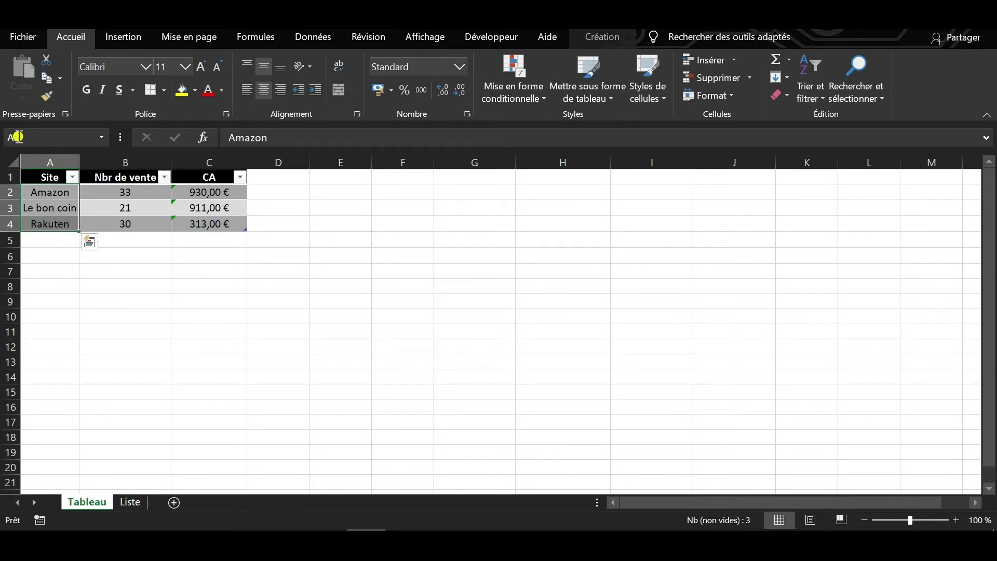
{"action": "left_click", "coordinate": [183, 229]}
{"action": "left_click", "coordinate": [186, 244]}
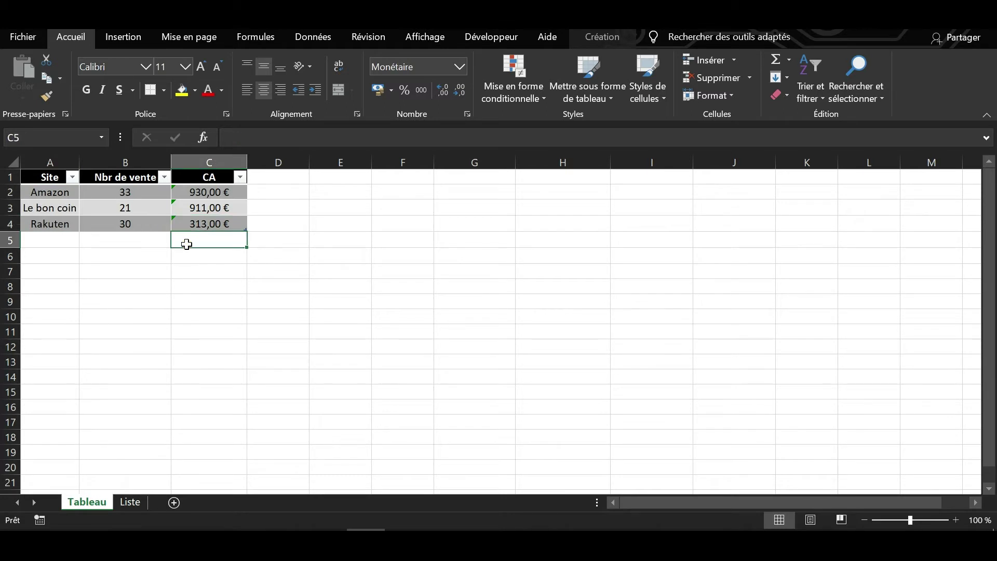
- Review the value and reference of the Sites name in the Name Manager, widening the Value column
{"action": "left_click", "coordinate": [266, 36]}
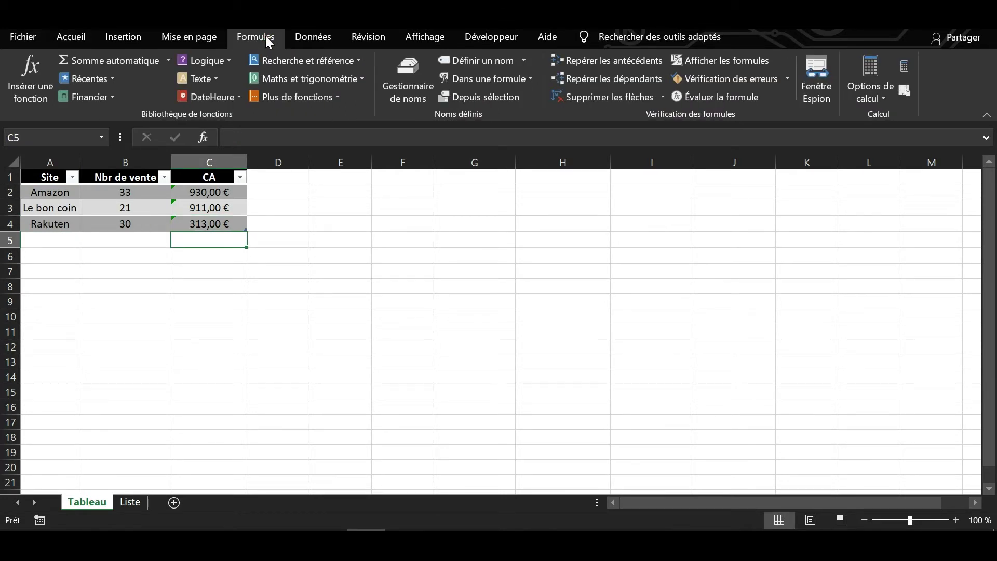
{"action": "left_click", "coordinate": [419, 67]}
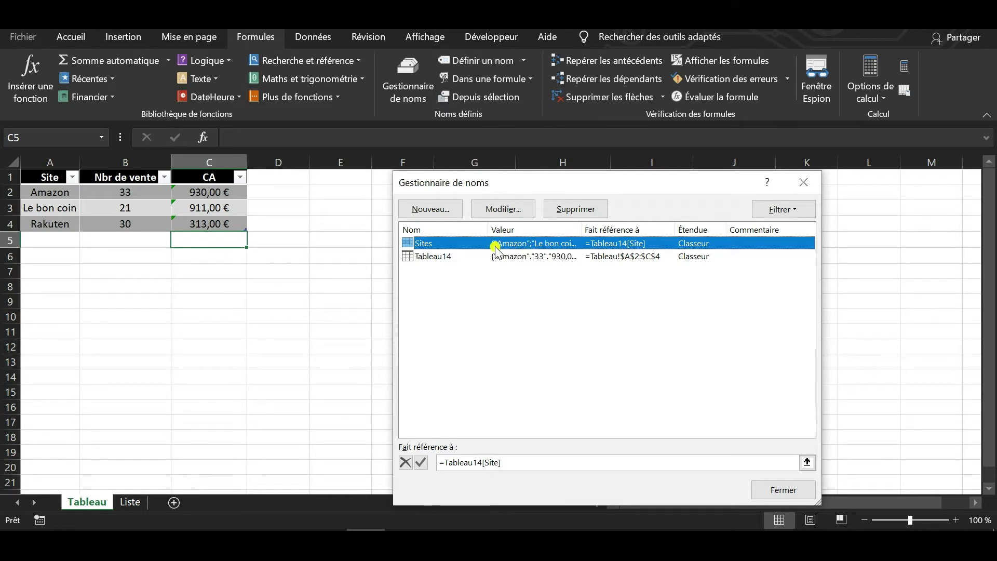
{"action": "left_click_drag", "start_coordinate": [580, 228], "coordinate": [631, 228]}
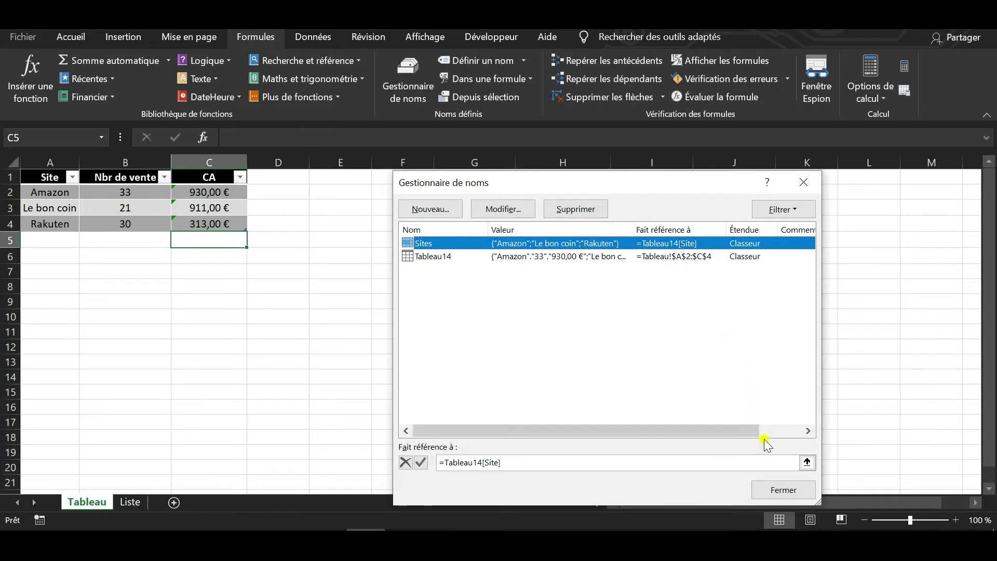
{"action": "left_click", "coordinate": [777, 494]}
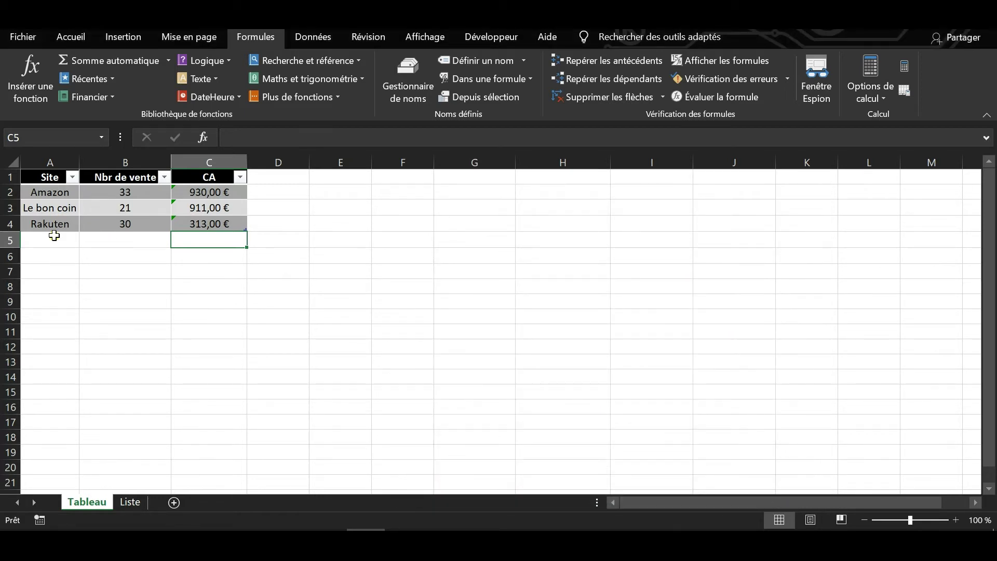
- Add a row to the table in row 5 with the site Cdiscount and 23 as its number of sales
{"action": "left_click", "coordinate": [53, 236]}
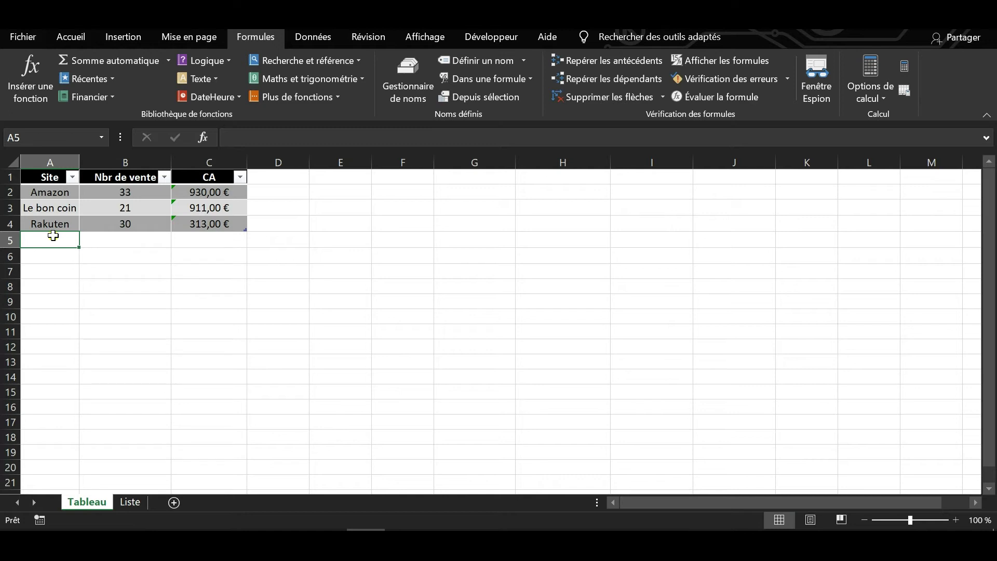
{"action": "type", "text": "C"}
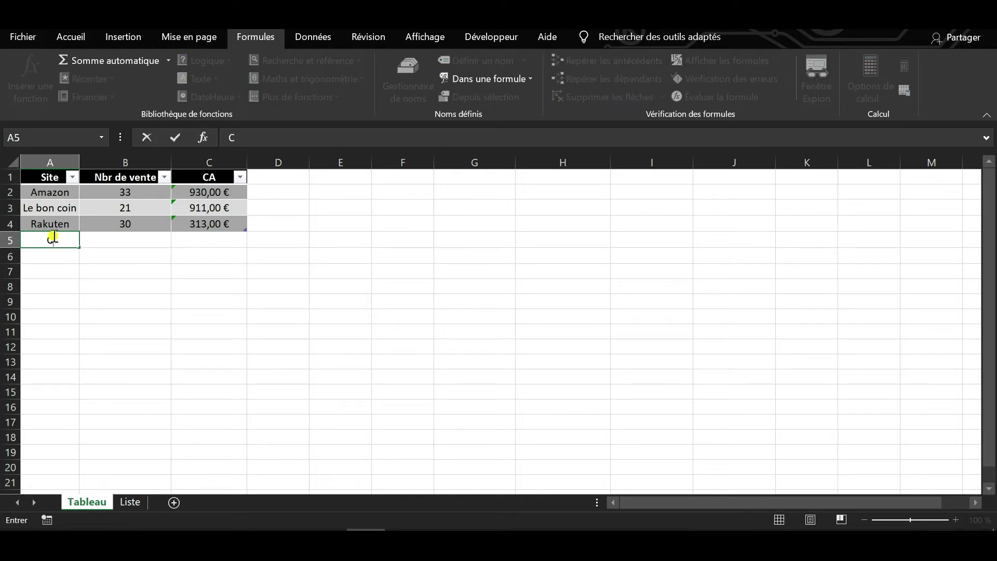
{"action": "type", "text": "discount"}
{"action": "key", "text": "Return"}
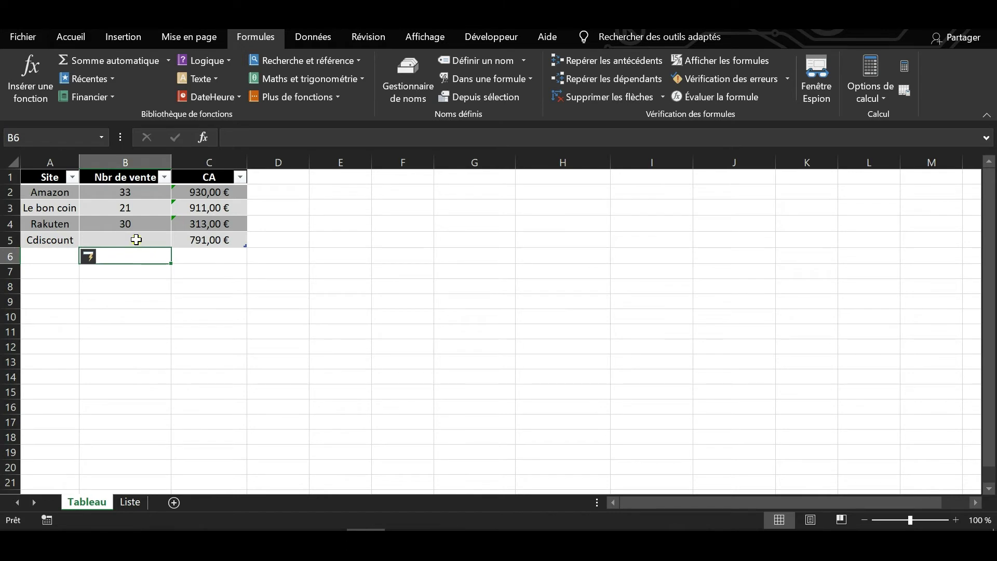
{"action": "left_click", "coordinate": [136, 239]}
{"action": "type", "text": "23"}
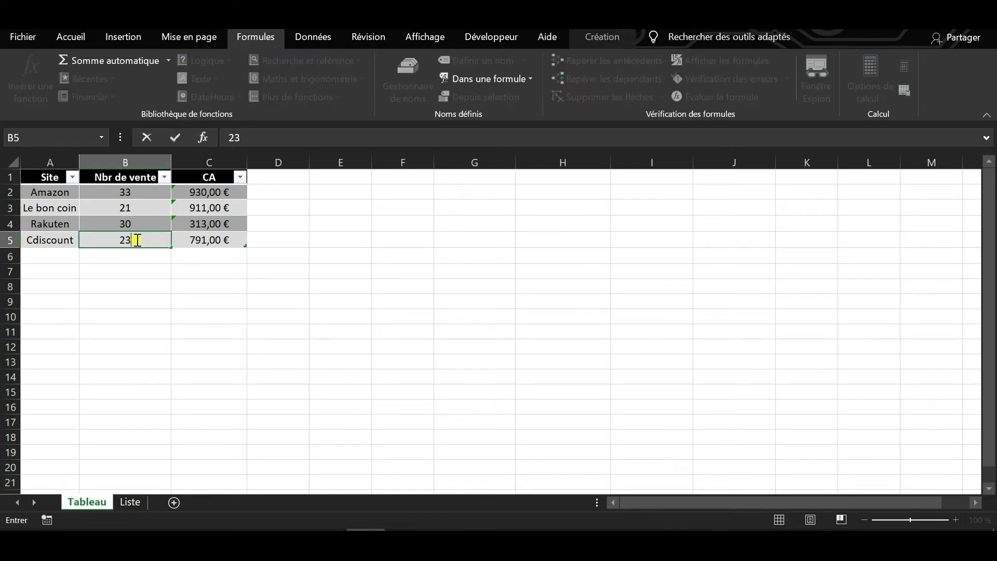
{"action": "key", "text": "Return"}
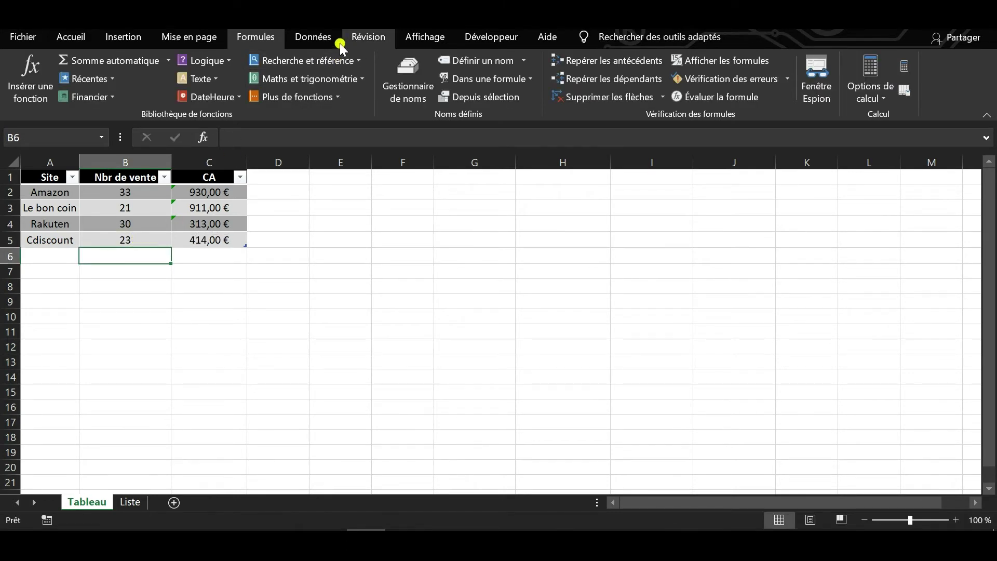
- Check in the Name Manager which entries and ranges Sites and Tableau14 cover with the extra table row
{"action": "left_click", "coordinate": [395, 79]}
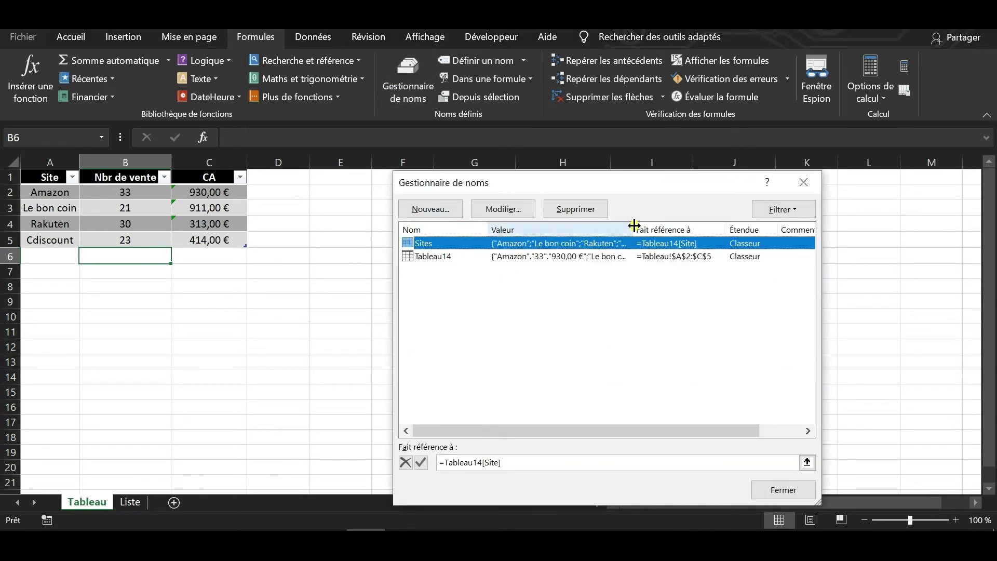
{"action": "left_click_drag", "start_coordinate": [635, 225], "coordinate": [676, 225]}
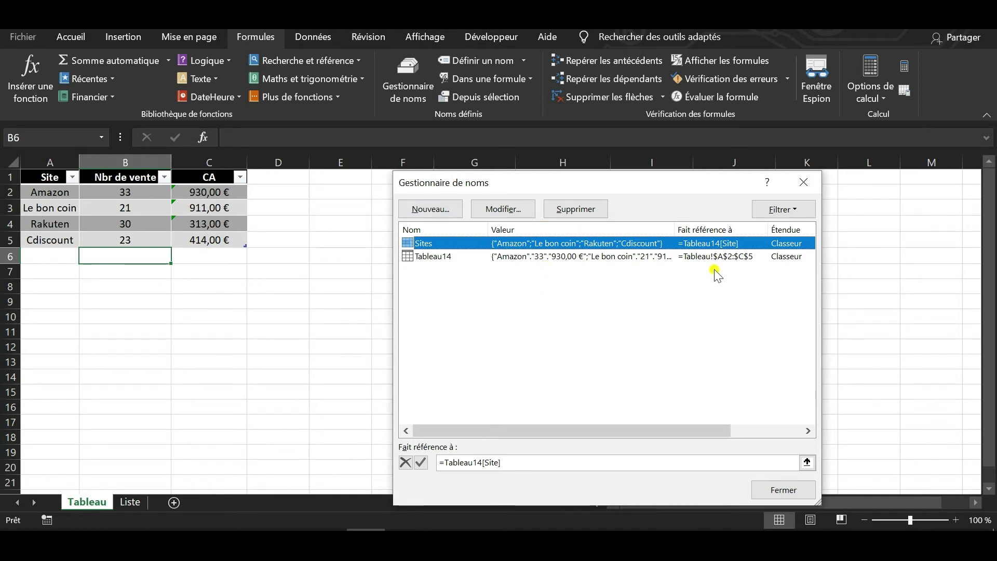
{"action": "left_click_drag", "start_coordinate": [674, 225], "coordinate": [568, 231]}
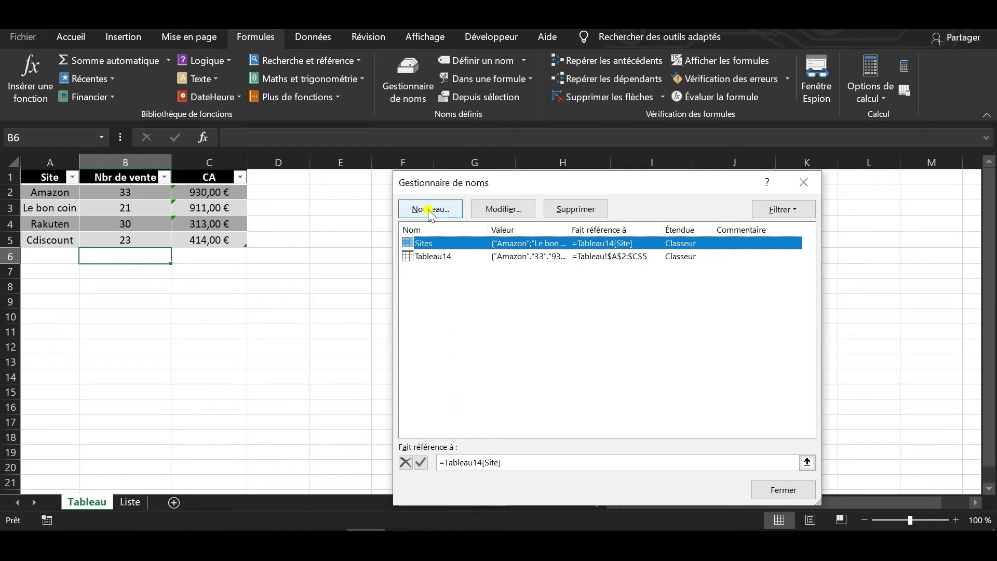
{"action": "left_click", "coordinate": [804, 182]}
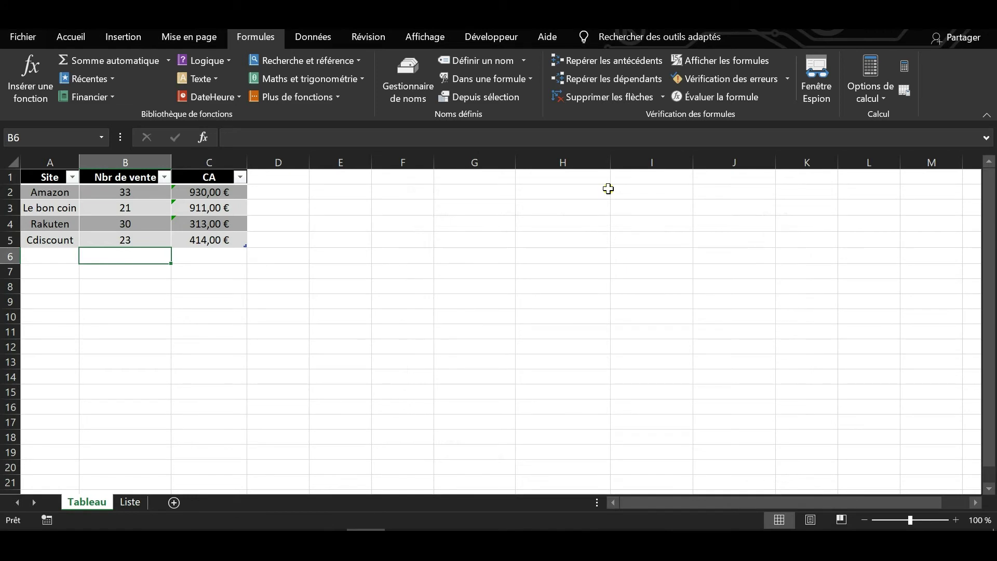
- Create the name Sites2 for A2:A5 of the Site column, with its scope limited to the Tableau sheet
{"action": "left_click_drag", "start_coordinate": [50, 192], "coordinate": [51, 240]}
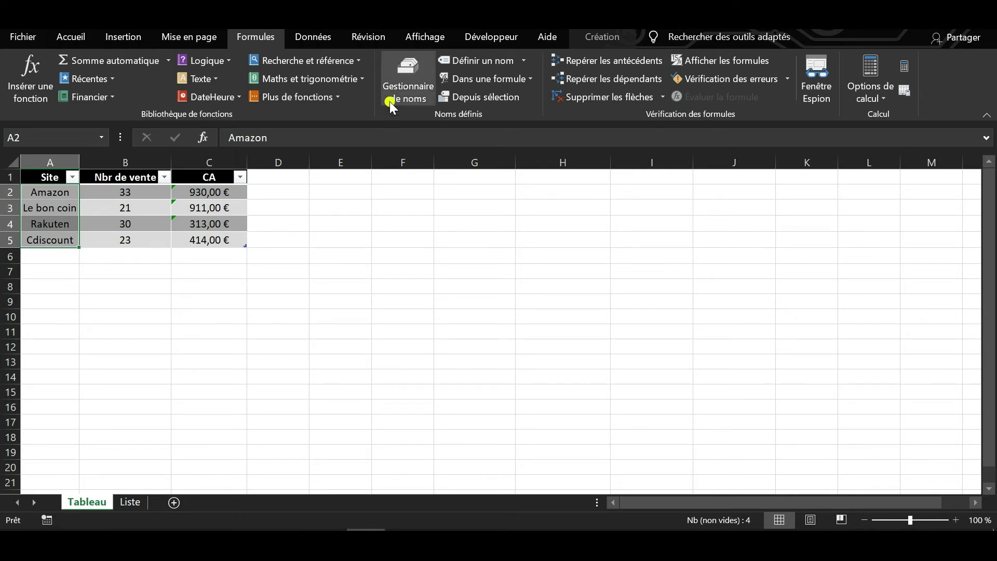
{"action": "left_click", "coordinate": [397, 86]}
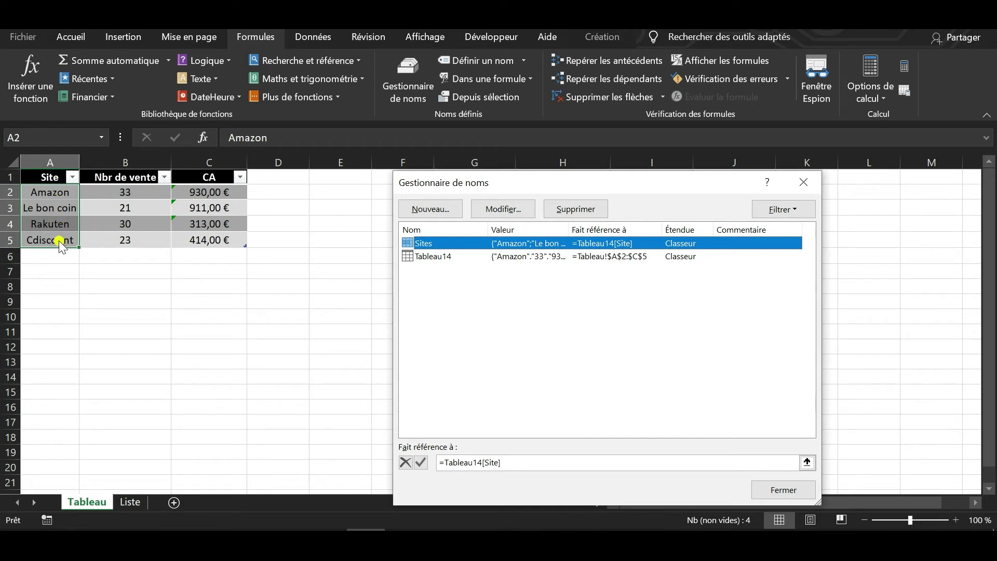
{"action": "left_click", "coordinate": [439, 210]}
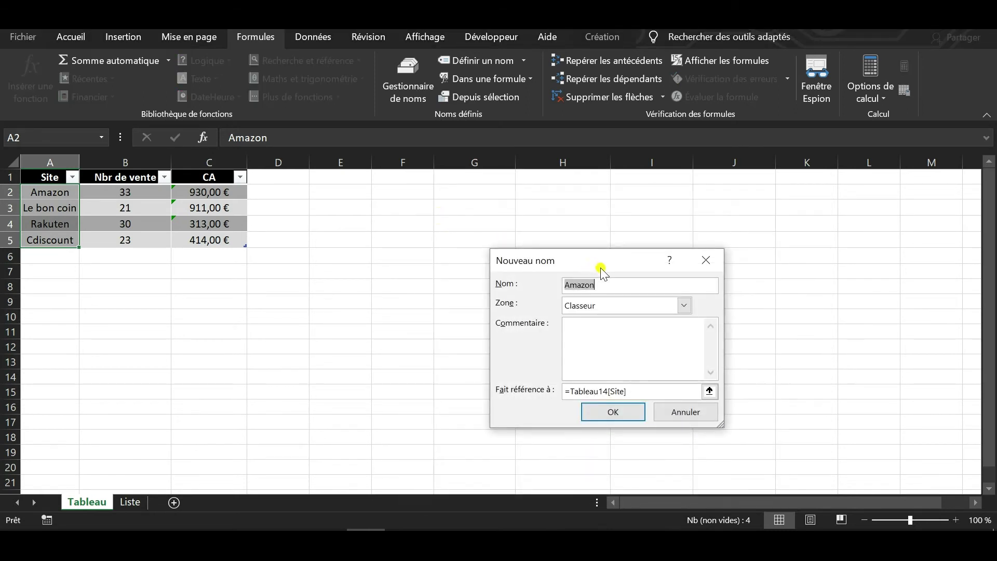
{"action": "type", "text": "Si"}
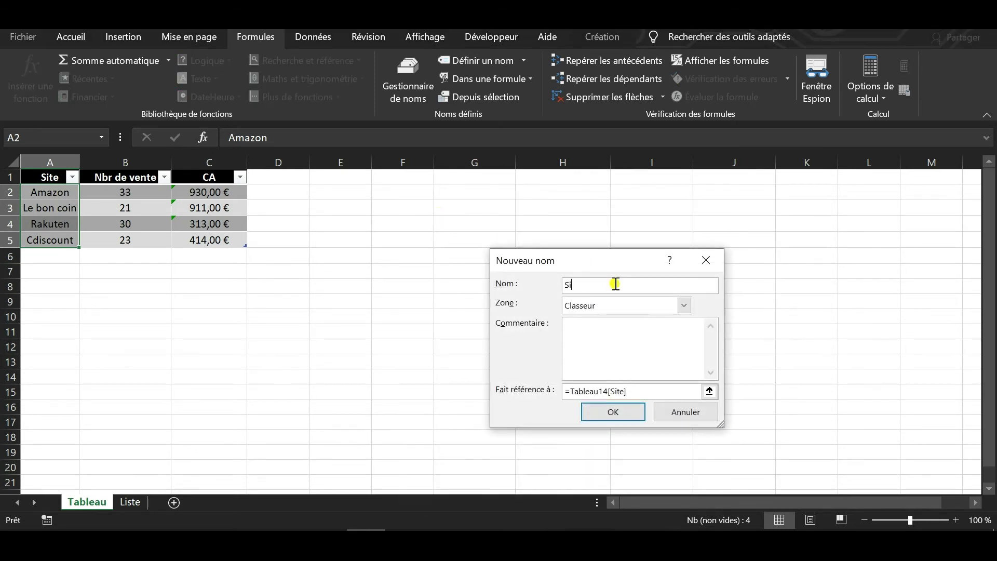
{"action": "type", "text": "tes2"}
{"action": "left_click", "coordinate": [683, 306]}
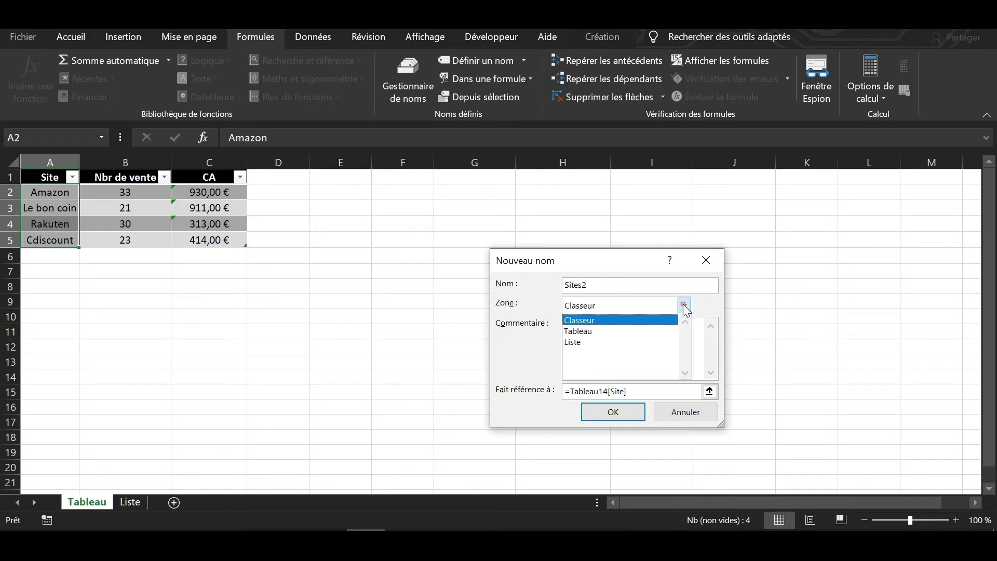
{"action": "left_click", "coordinate": [592, 334]}
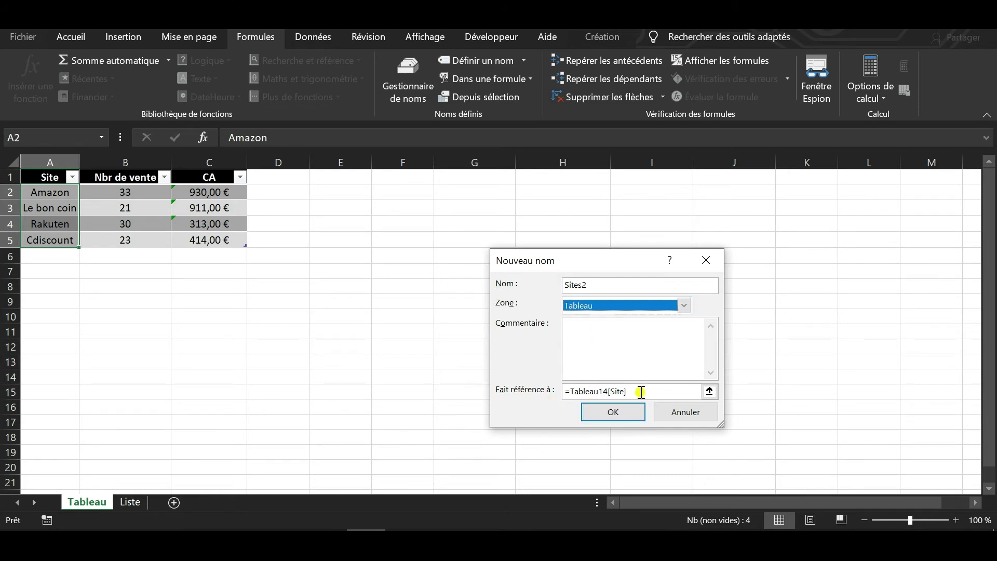
{"action": "left_click", "coordinate": [627, 412]}
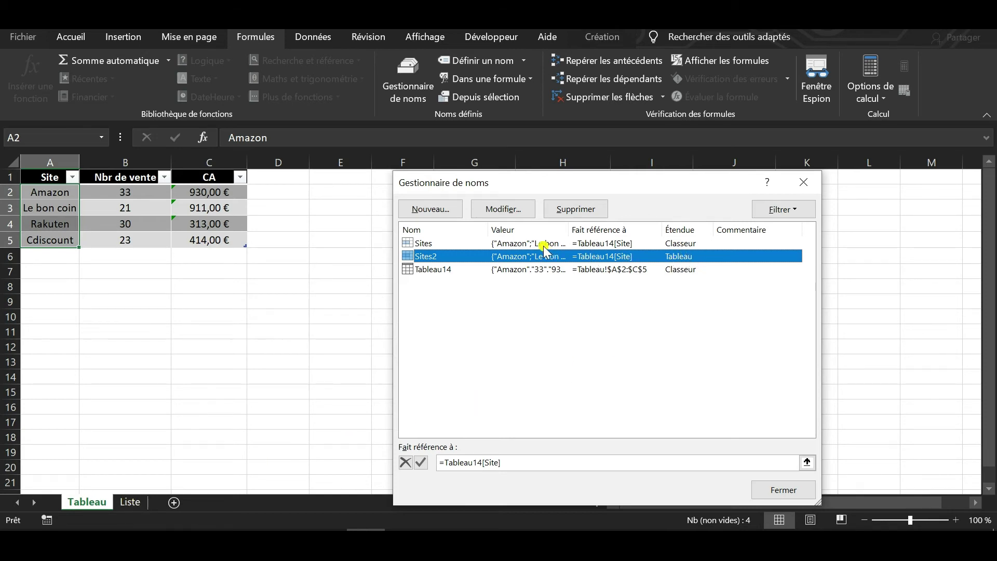
- Check the scope setting of the name Sites2, and create the name Amazon with workbook scope, referring to Tableau14[Site]
{"action": "left_click", "coordinate": [504, 210]}
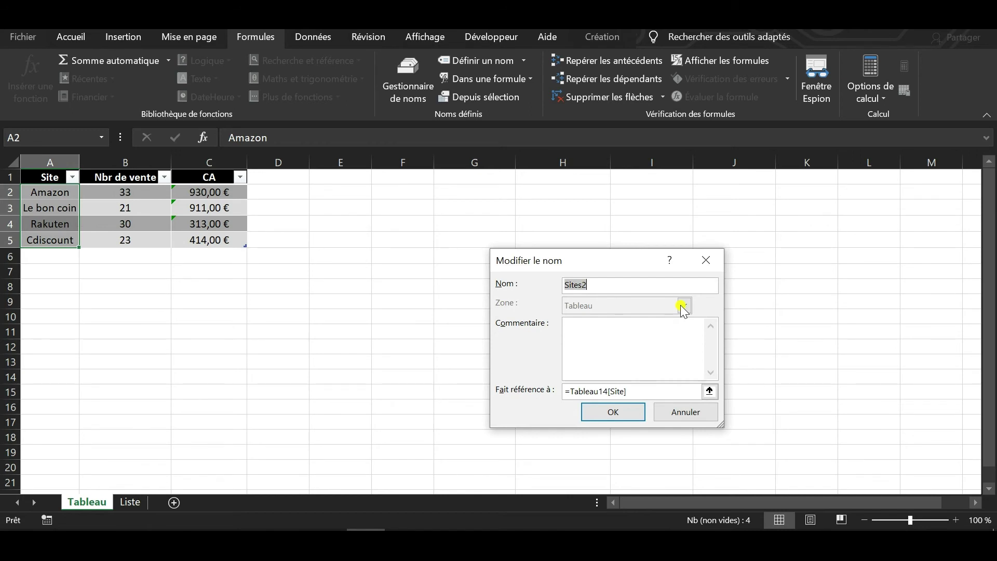
{"action": "left_click", "coordinate": [629, 412]}
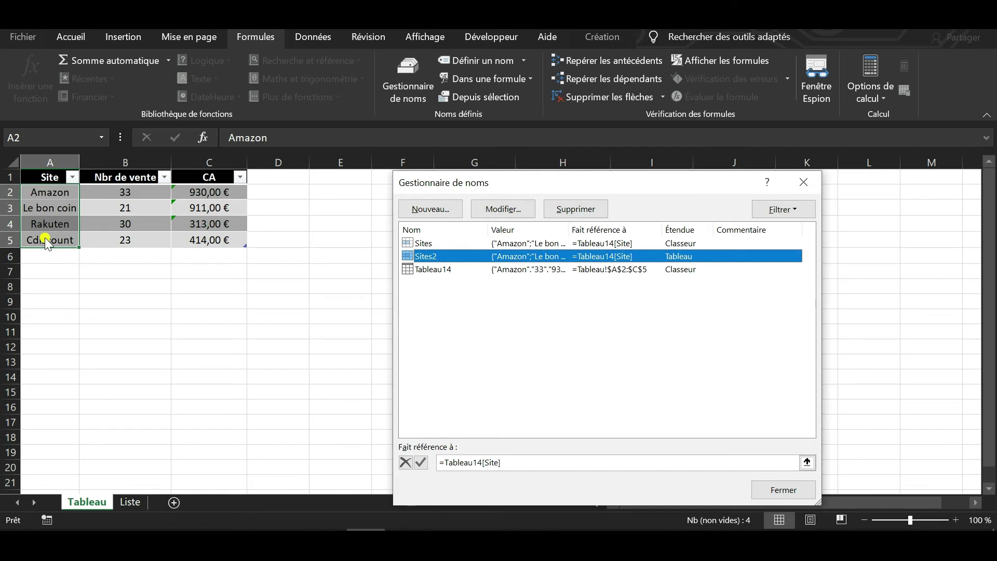
{"action": "left_click", "coordinate": [416, 208]}
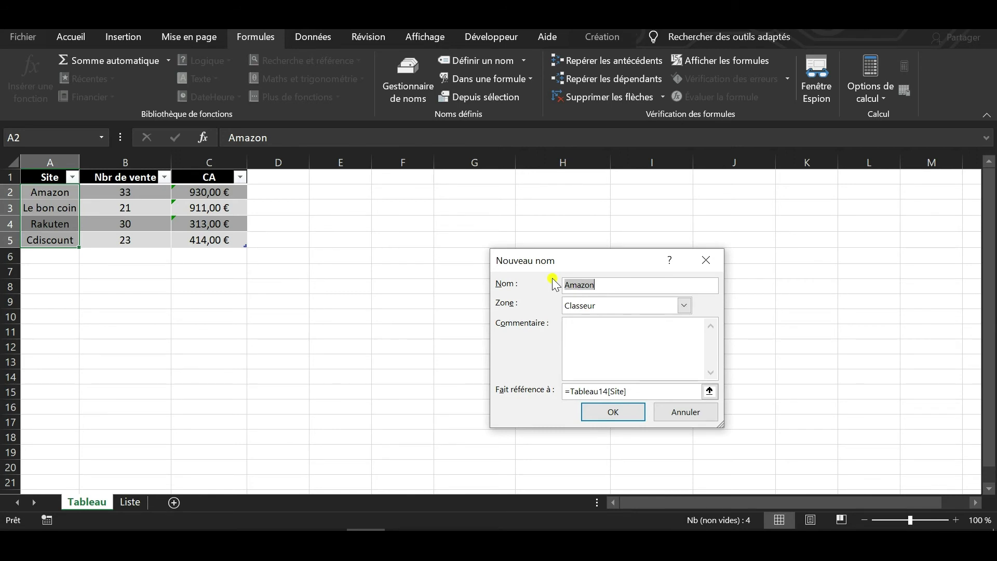
{"action": "left_click", "coordinate": [684, 308]}
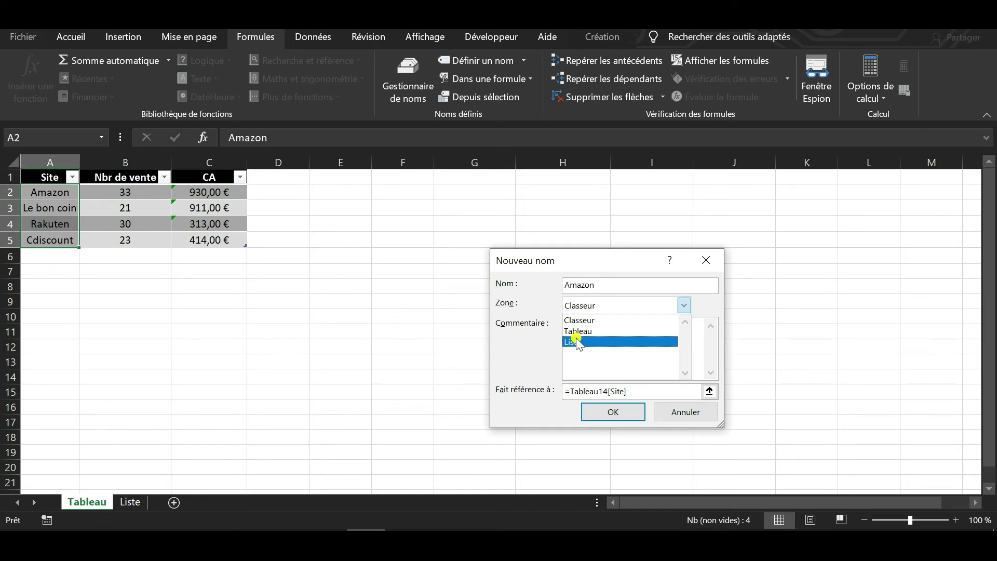
{"action": "left_click", "coordinate": [638, 284]}
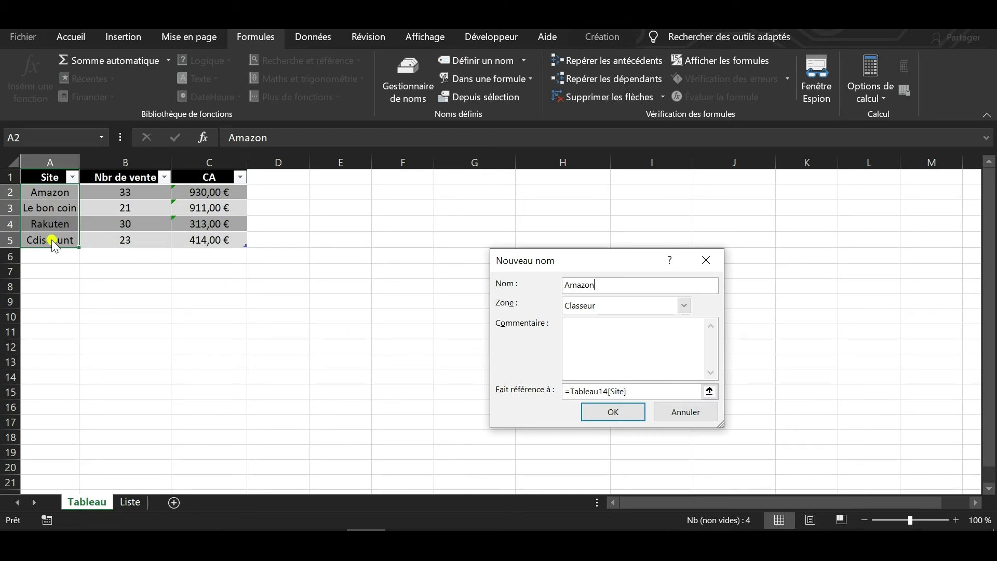
{"action": "left_click", "coordinate": [629, 413]}
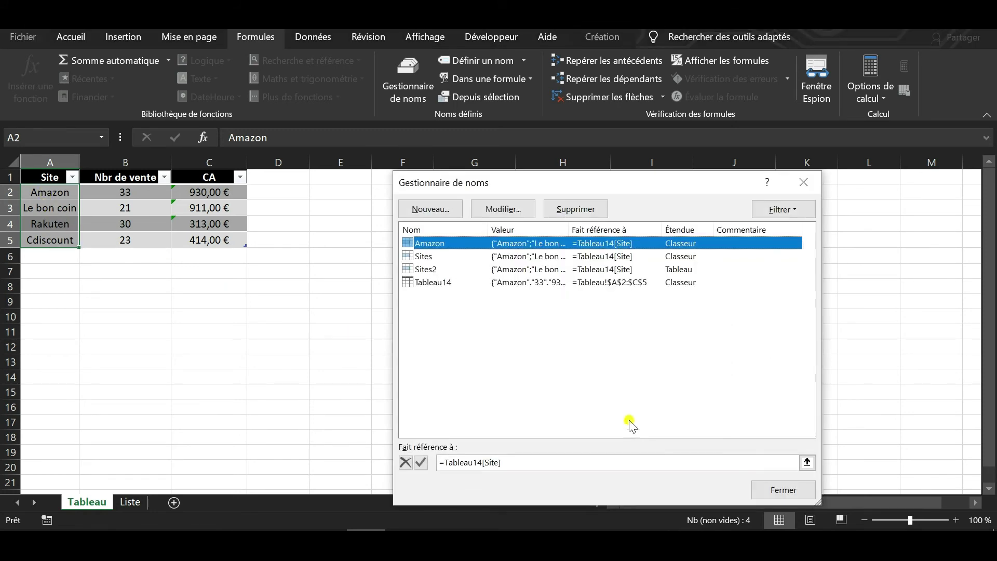
{"action": "left_click", "coordinate": [800, 185]}
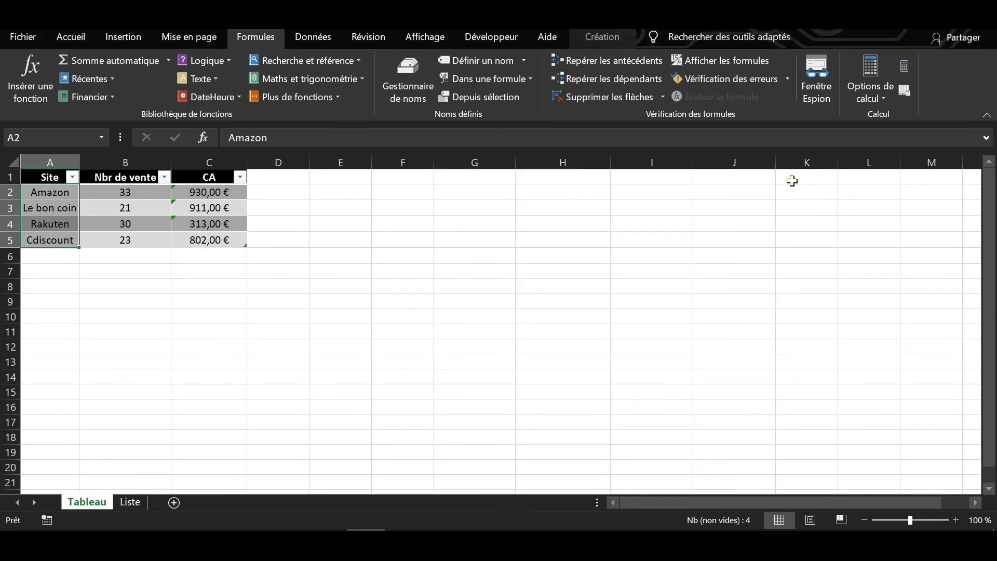
- Name the range B2:B5 of the Nbr de vente column Salut directly from the worksheet
{"action": "left_click_drag", "start_coordinate": [136, 192], "coordinate": [146, 236]}
{"action": "left_click", "coordinate": [46, 137]}
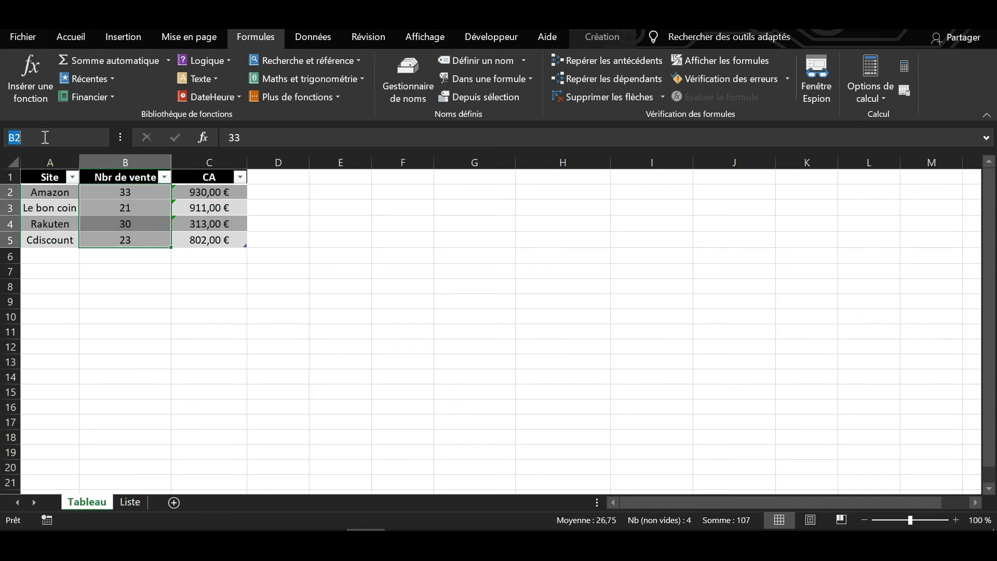
{"action": "type", "text": "Salut"}
{"action": "key", "text": "Return"}
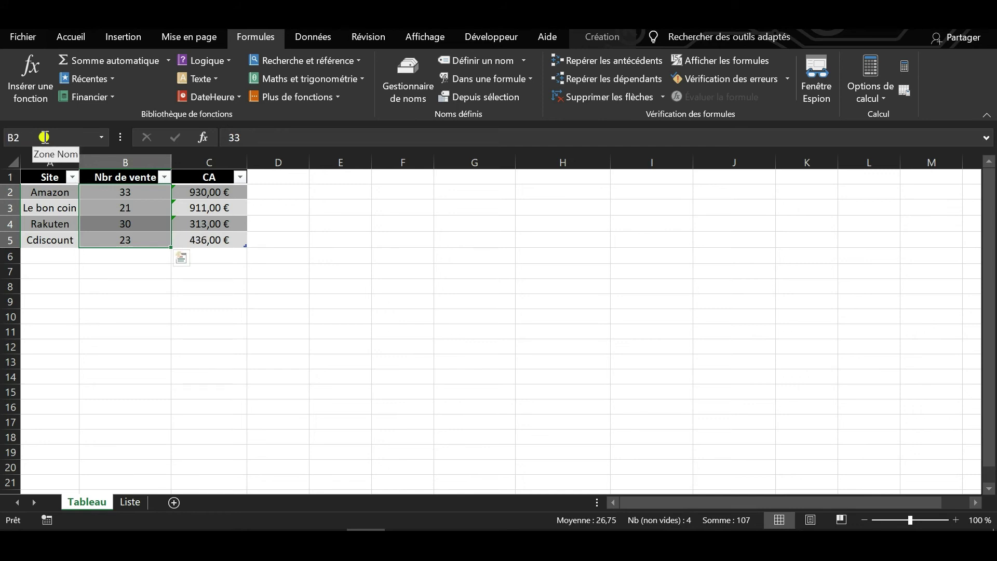
{"action": "left_click", "coordinate": [197, 318]}
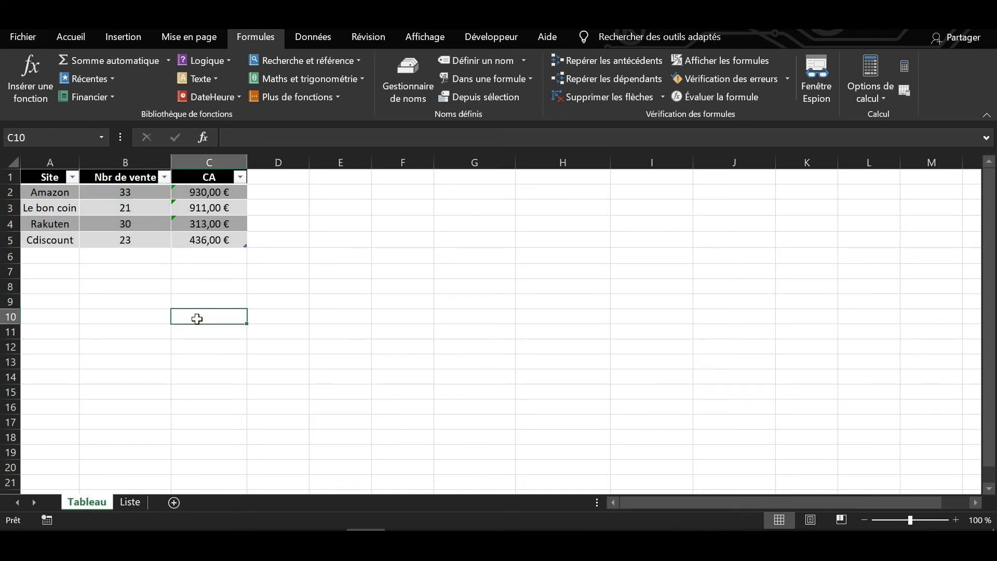
- Review the reference and scope of the name Salut in the Name Manager and its edit dialog
{"action": "left_click", "coordinate": [412, 75]}
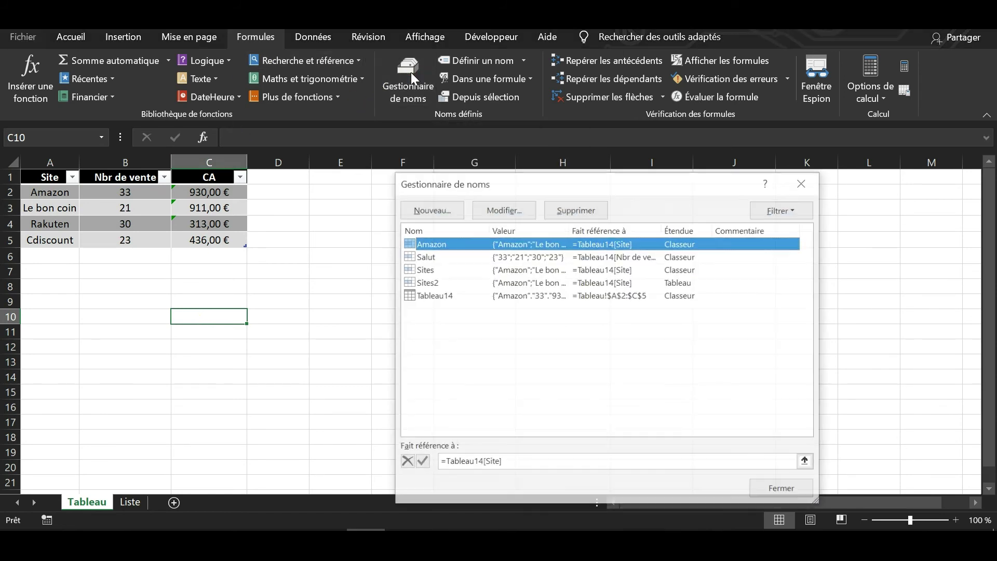
{"action": "left_click", "coordinate": [429, 255]}
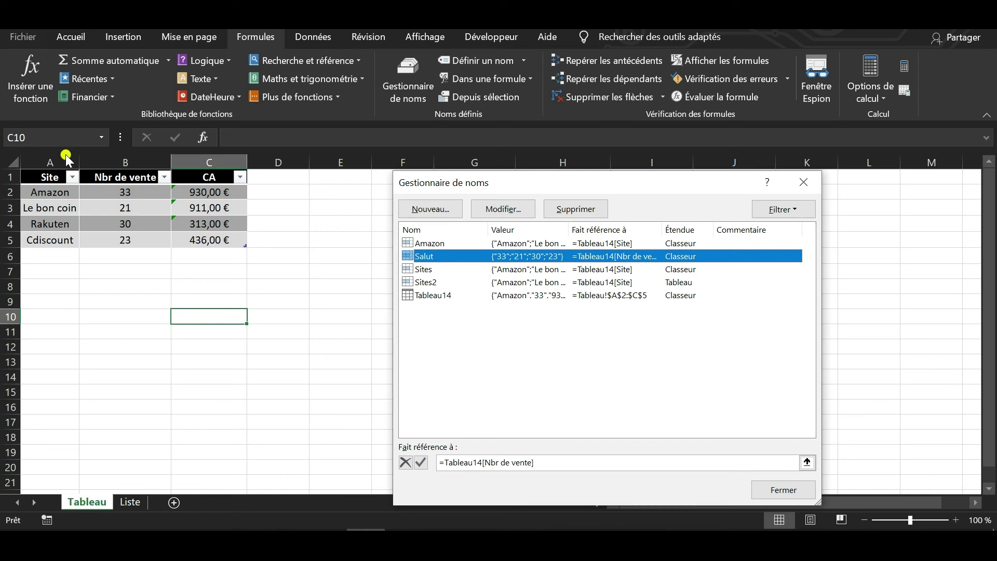
{"action": "left_click", "coordinate": [525, 213]}
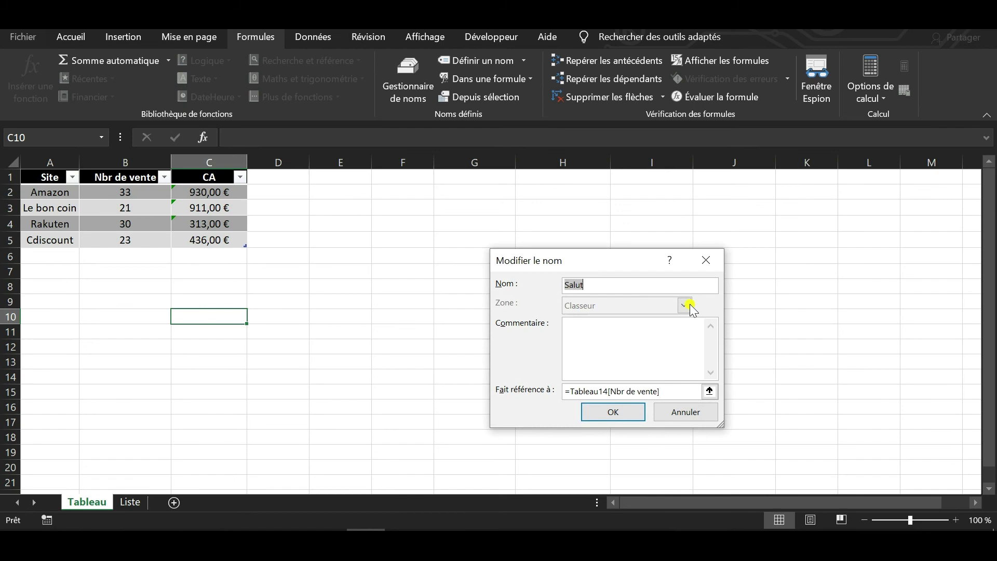
{"action": "left_click", "coordinate": [622, 413]}
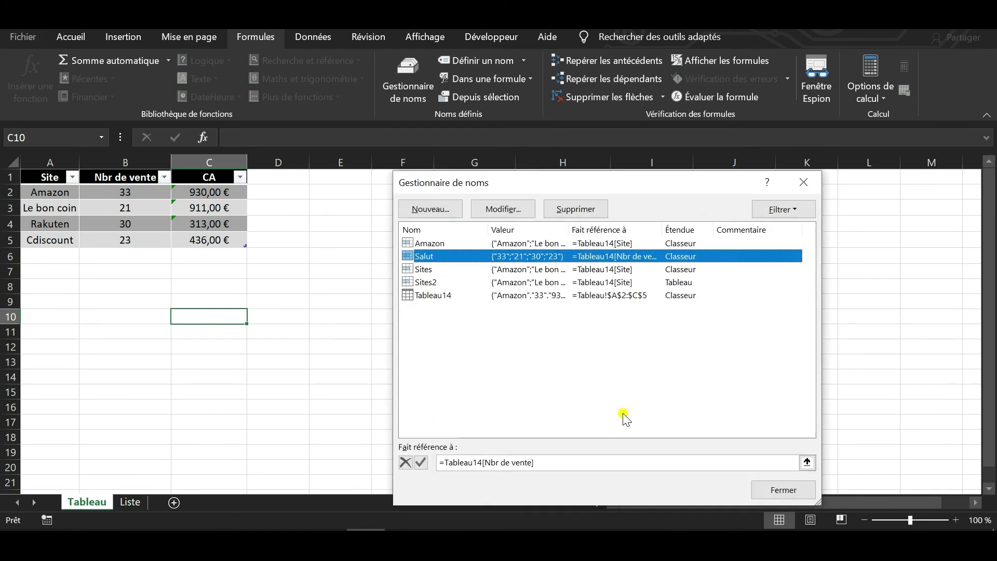
- Edit the reference of Sites2, trying the Nbr de vente and CA columns before reselecting A2:A5 of the Site column
{"action": "left_click", "coordinate": [686, 282]}
{"action": "left_click", "coordinate": [501, 210]}
{"action": "left_click", "coordinate": [501, 210]}
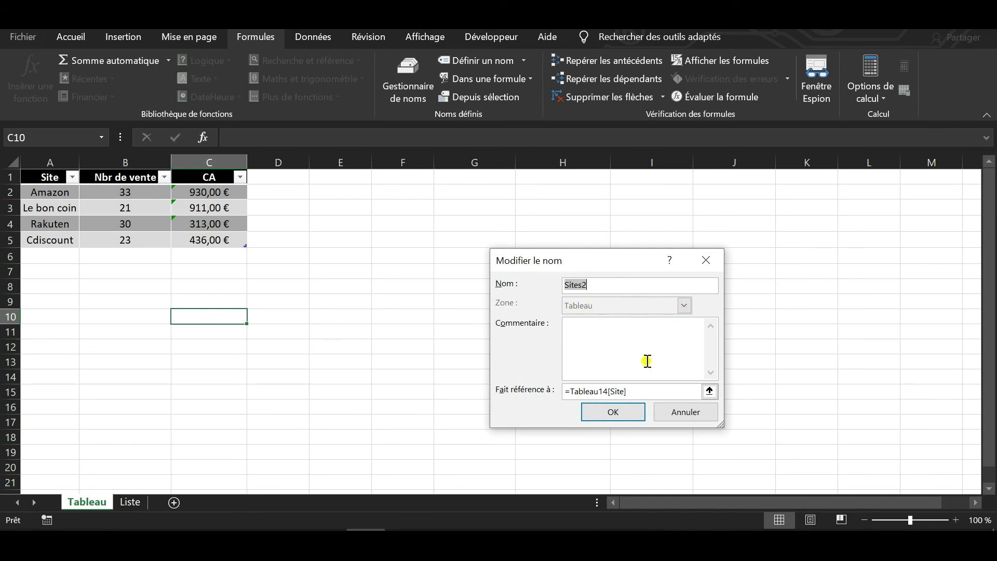
{"action": "left_click", "coordinate": [709, 391]}
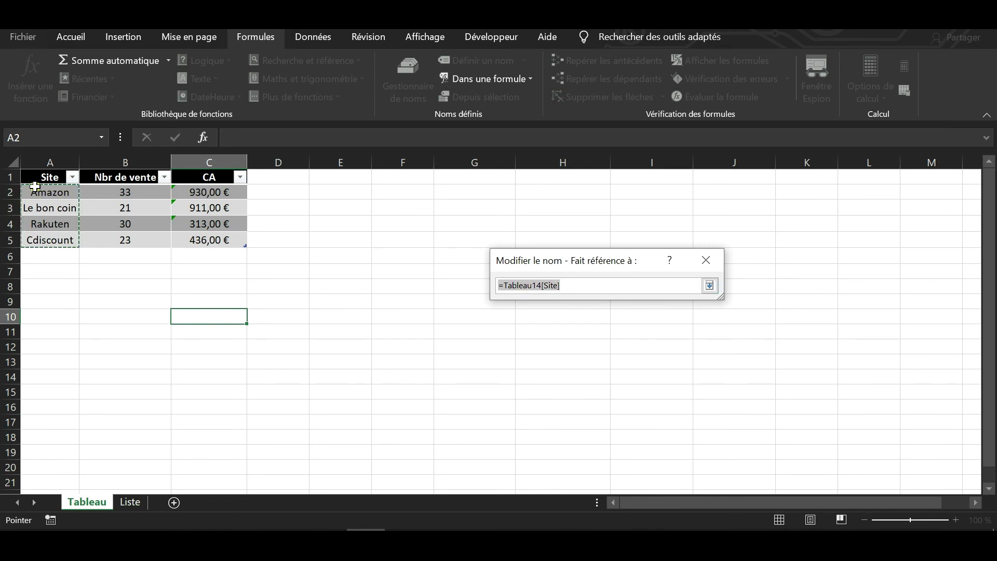
{"action": "left_click_drag", "start_coordinate": [140, 196], "coordinate": [146, 238]}
{"action": "left_click_drag", "start_coordinate": [205, 194], "coordinate": [209, 239]}
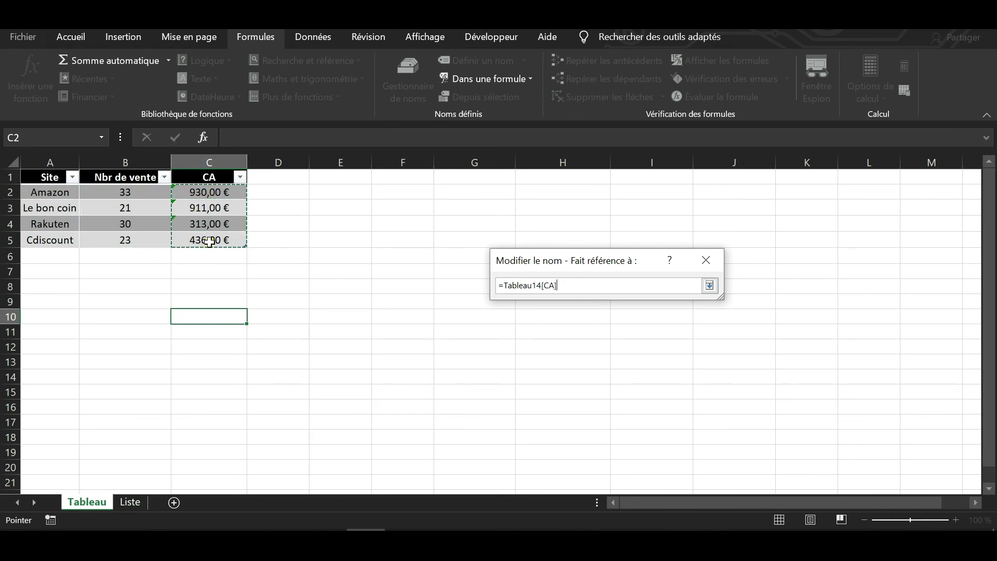
{"action": "left_click_drag", "start_coordinate": [57, 195], "coordinate": [54, 237]}
{"action": "key", "text": "Return"}
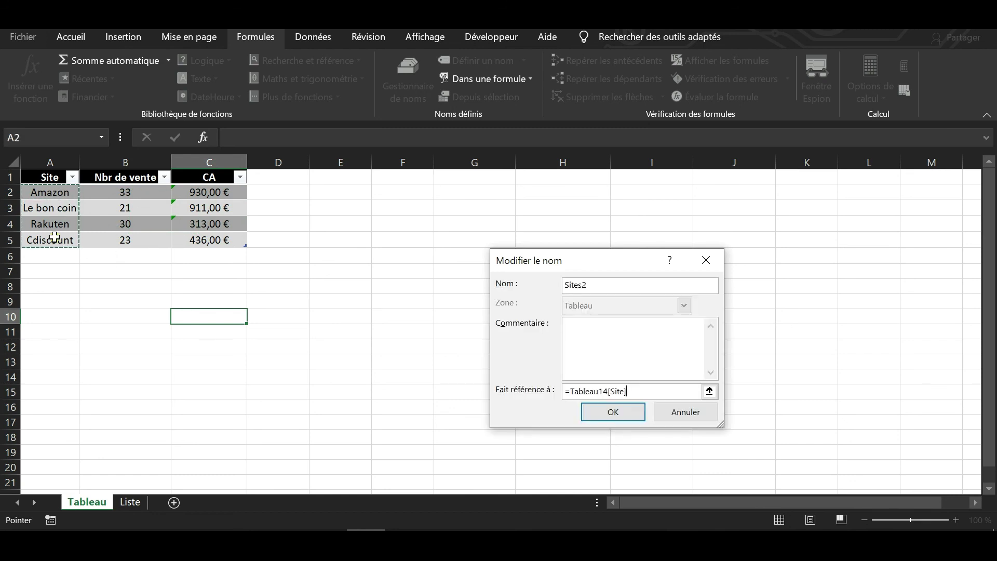
{"action": "left_click", "coordinate": [637, 398]}
{"action": "left_click", "coordinate": [606, 413]}
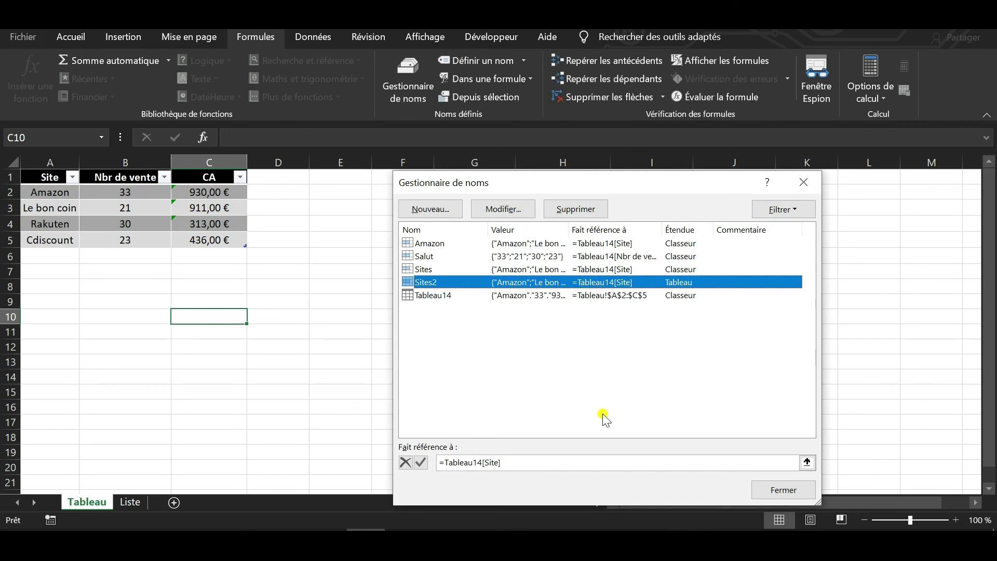
- Delete the name Sites2 from the workbook's defined names
{"action": "left_click", "coordinate": [570, 213]}
{"action": "left_click", "coordinate": [483, 312]}
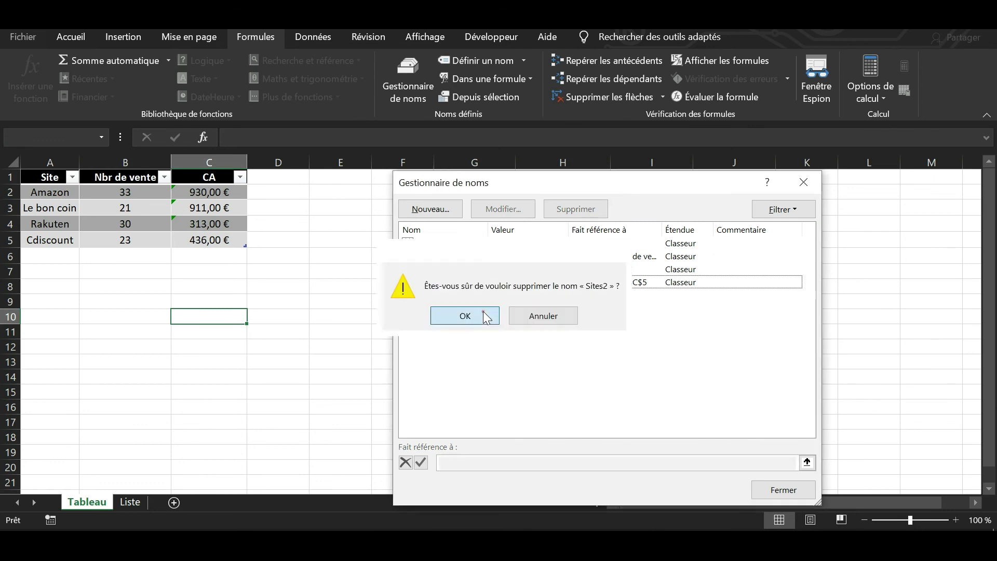